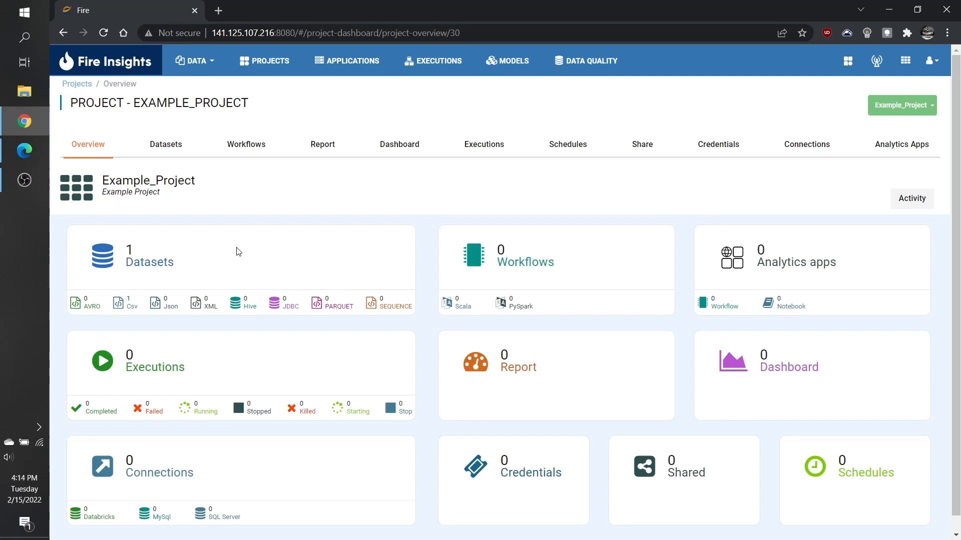
# From the project's Workflows list, create a new blank Spark workflow.
pyautogui.click(252, 153)
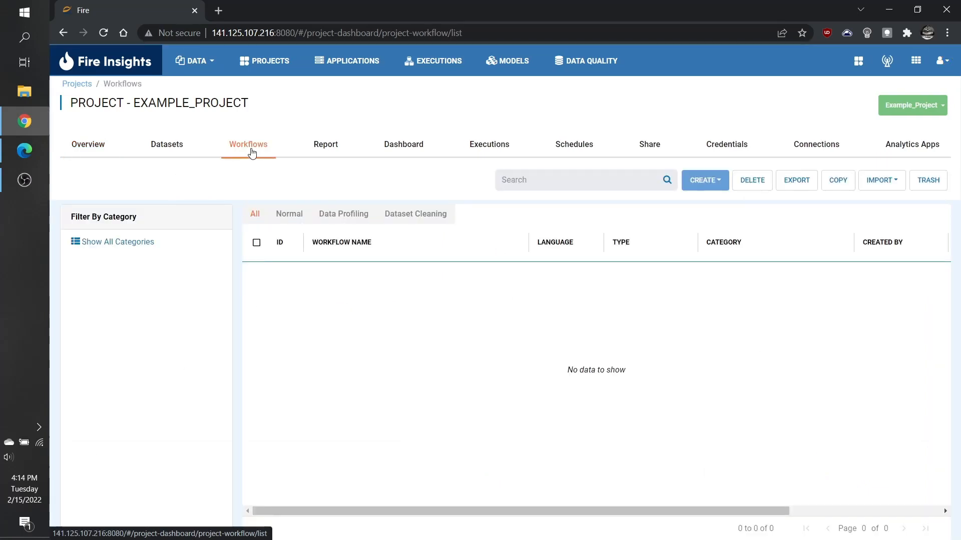
pyautogui.click(716, 187)
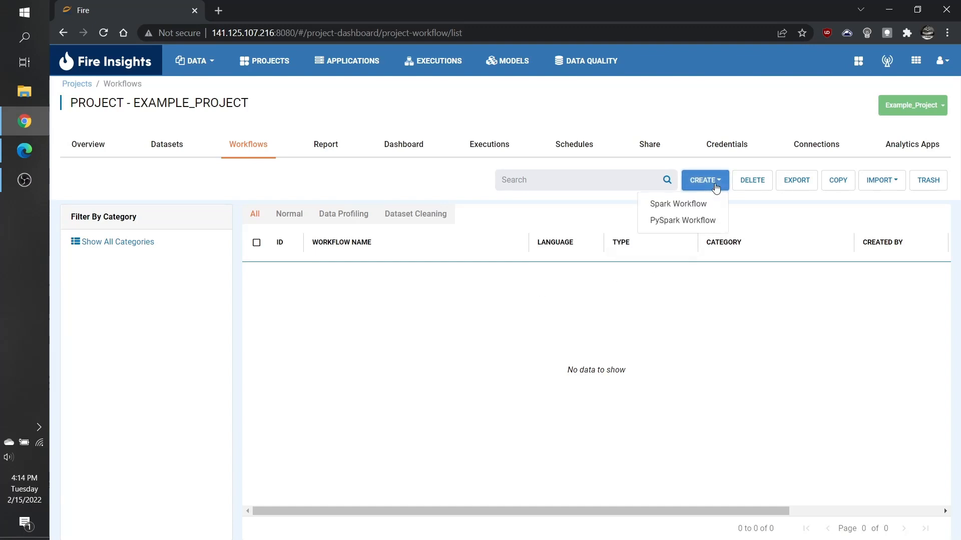
pyautogui.click(696, 210)
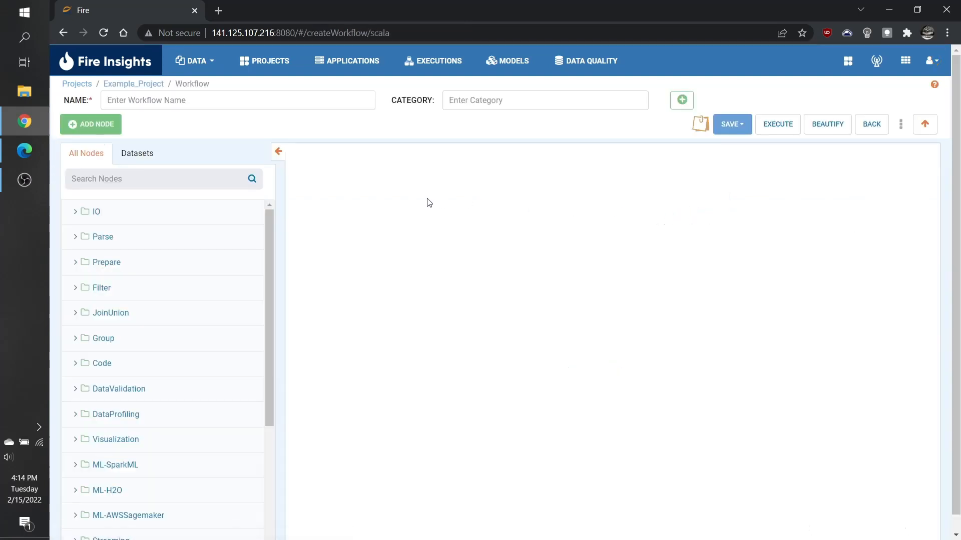
# Add a Dataset Structured node from IO > ReadStructured and place it on the left of the canvas.
pyautogui.click(181, 210)
pyautogui.click(195, 262)
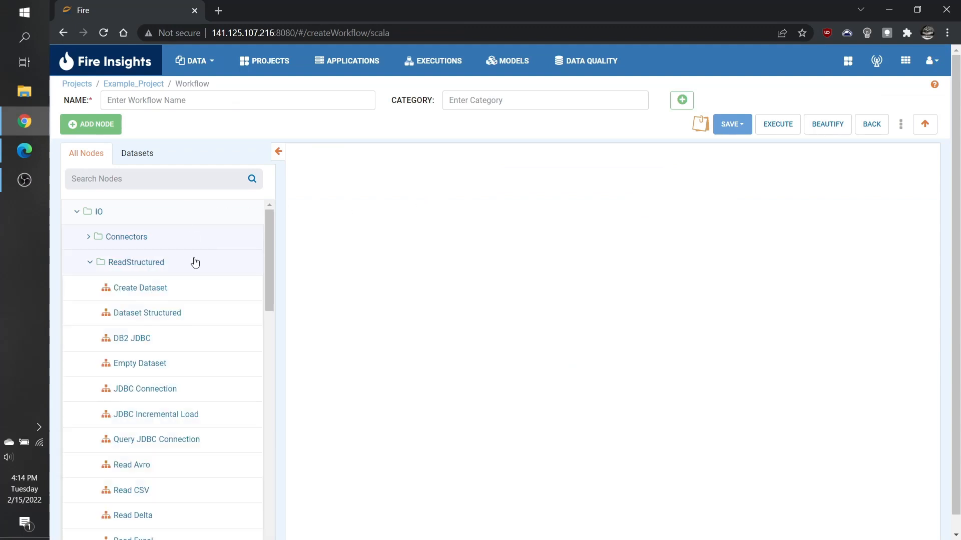
pyautogui.click(184, 313)
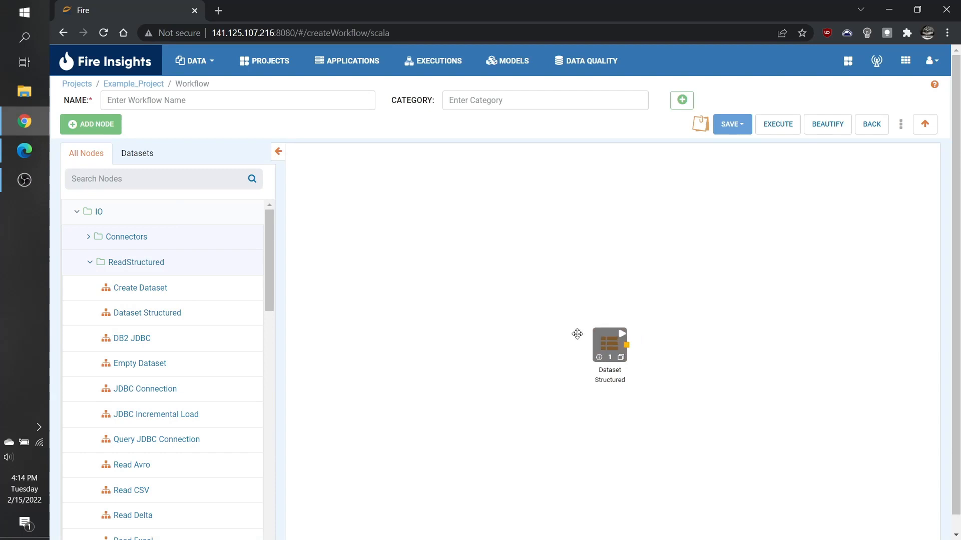
pyautogui.moveTo(577, 334); pyautogui.dragTo(395, 293)
# Set the Dataset Structured node to read the Glass Data dataset.
pyautogui.doubleClick(395, 293)
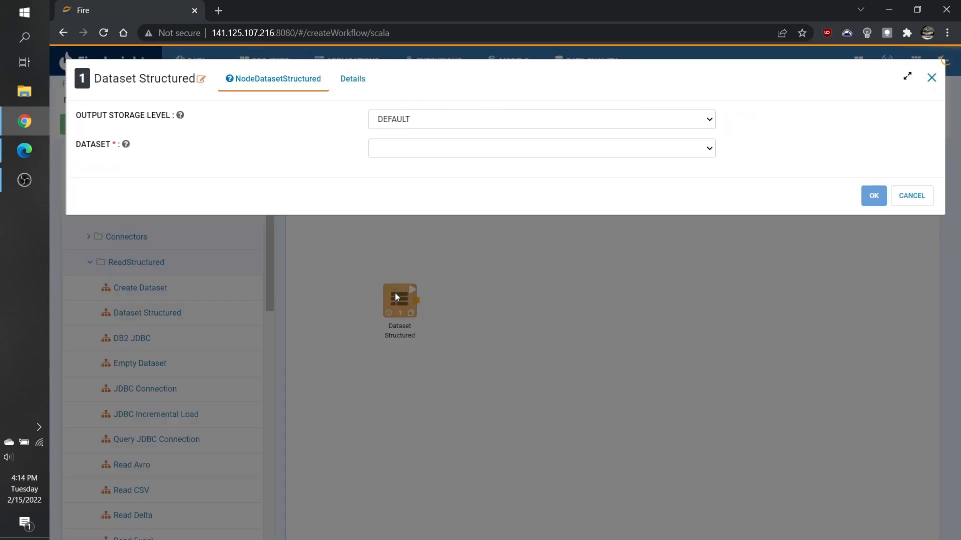
pyautogui.click(439, 151)
pyautogui.click(439, 162)
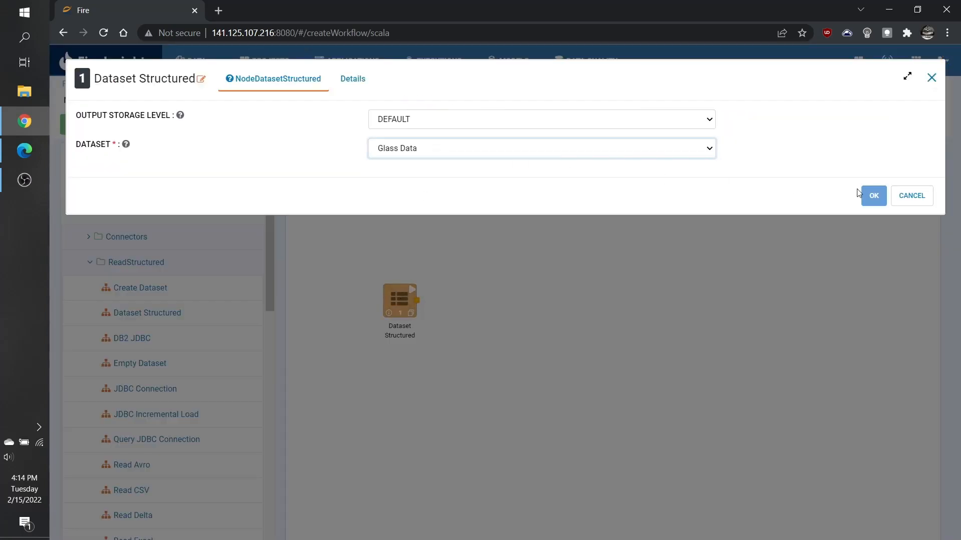
pyautogui.click(872, 195)
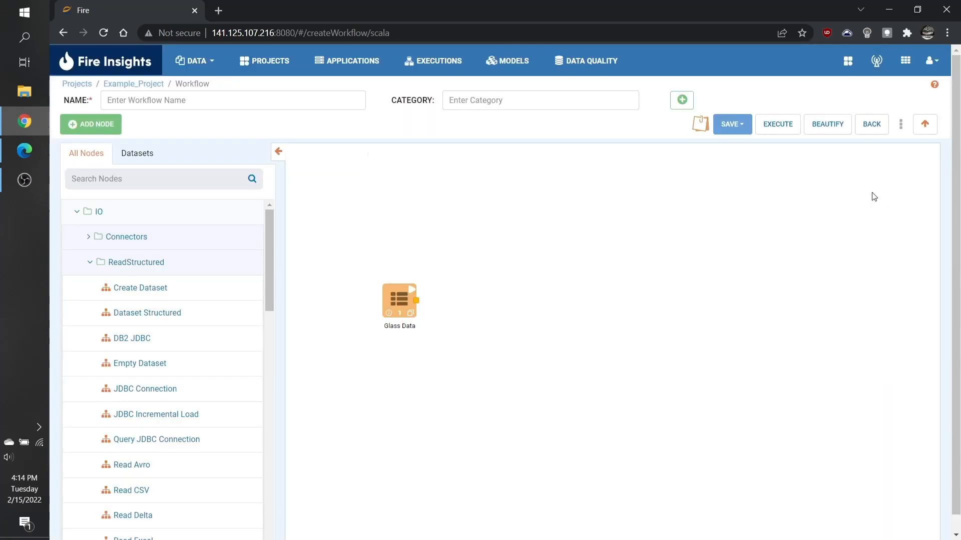
pyautogui.click(146, 157)
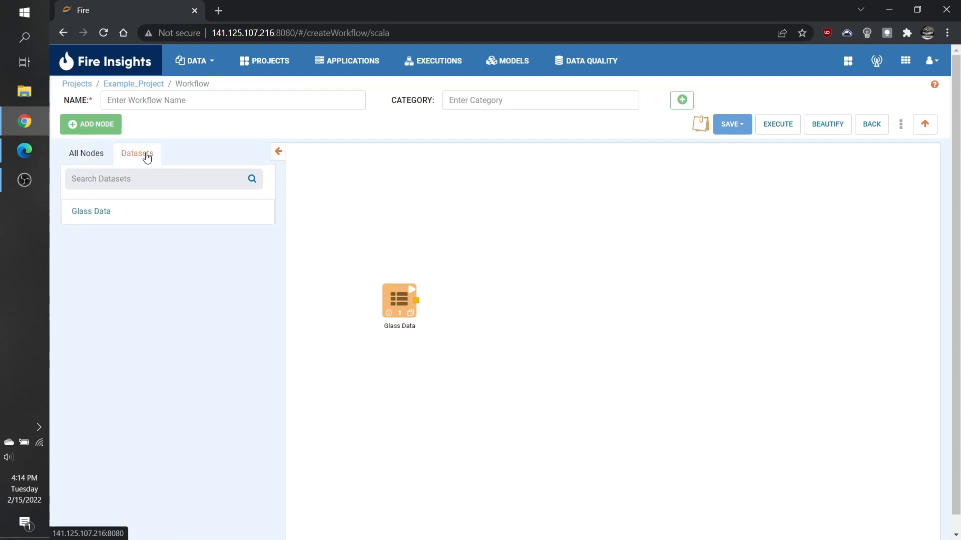
pyautogui.click(97, 154)
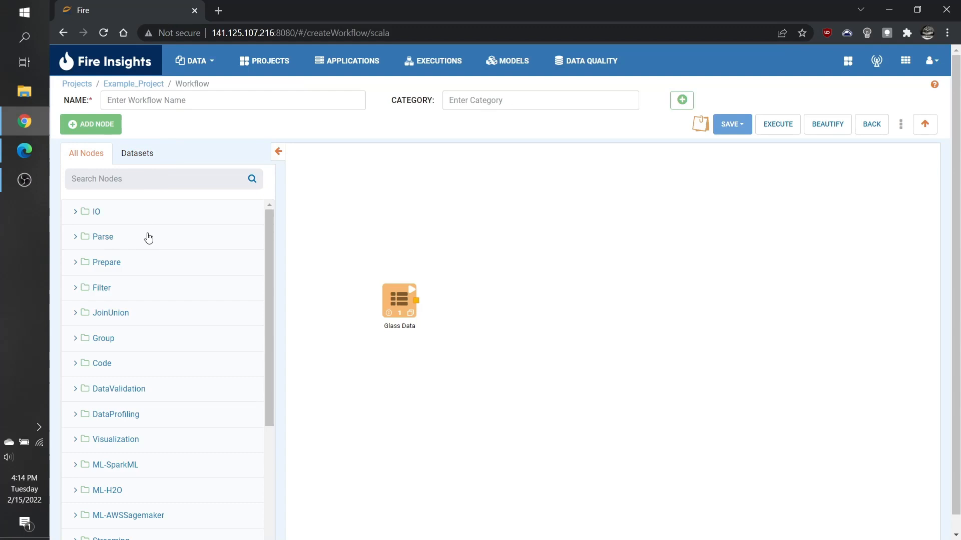
# Find the Print N Rows node by searching 'print', place it right of Glass Data, and connect them.
pyautogui.click(196, 180)
pyautogui.write('print')
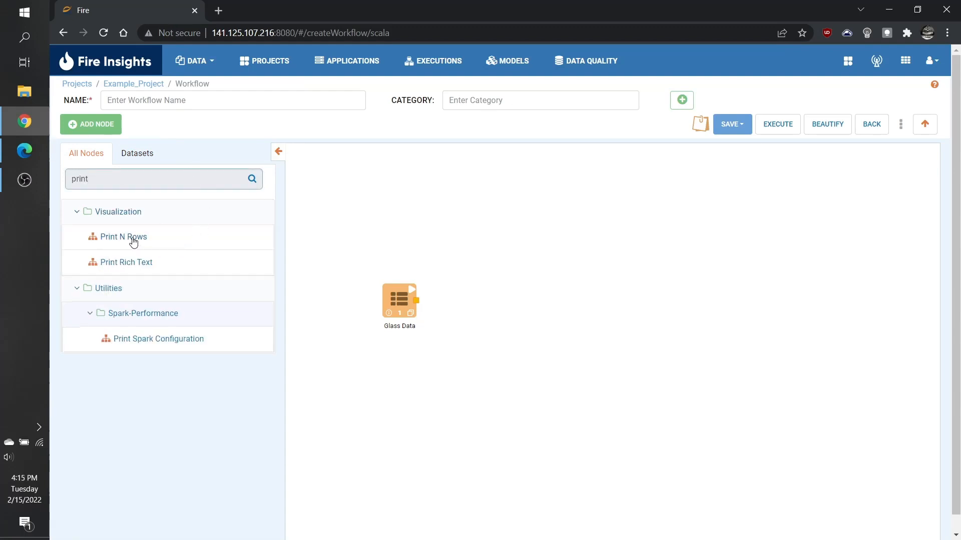
pyautogui.moveTo(133, 242); pyautogui.dragTo(624, 336)
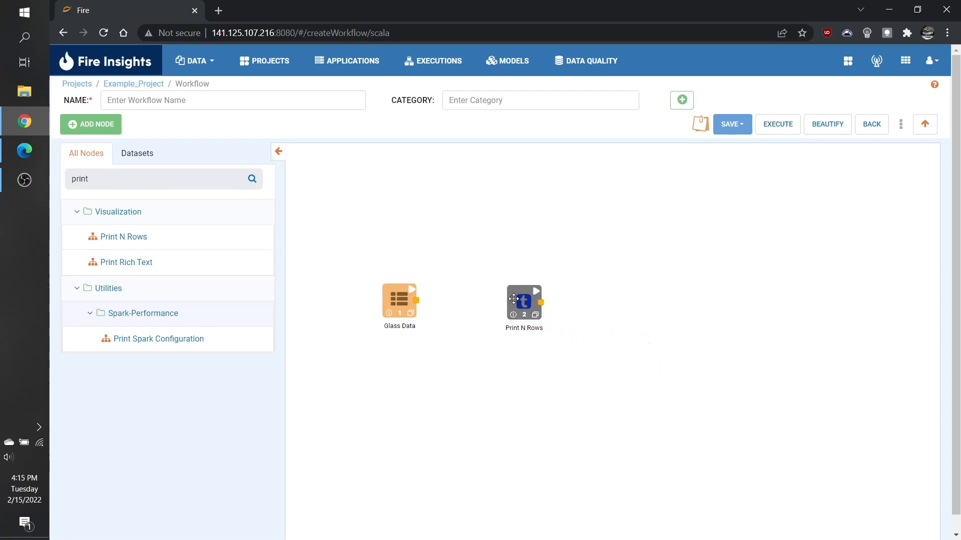
pyautogui.moveTo(419, 303); pyautogui.dragTo(504, 302)
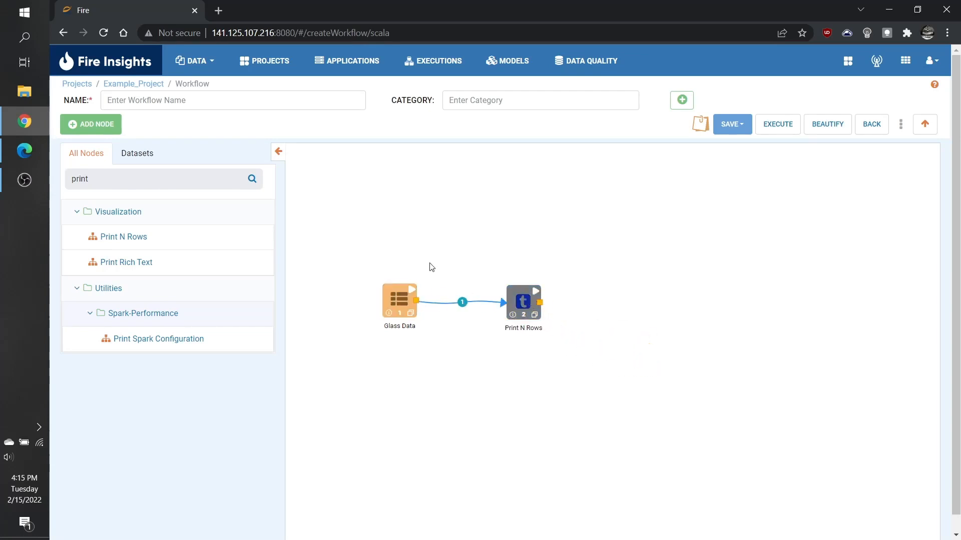
# Name the workflow 'Example Workflow' and set its category to 'Example'.
pyautogui.click(256, 103)
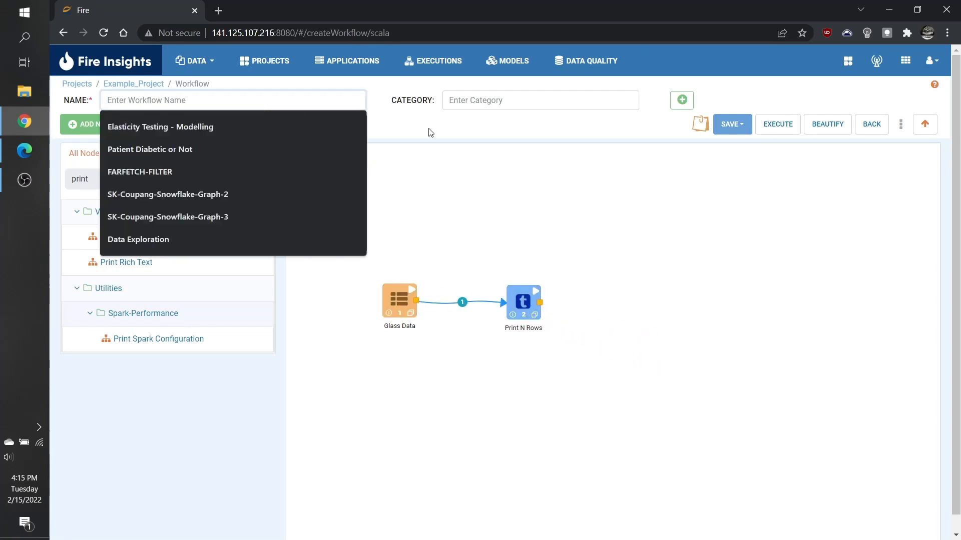
pyautogui.write('Example')
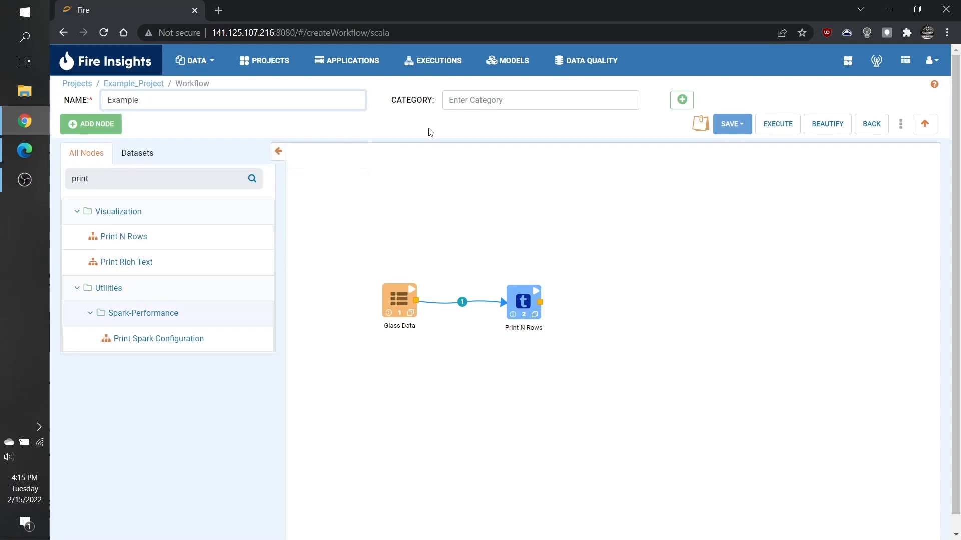
pyautogui.write(' Workflow')
pyautogui.click(487, 101)
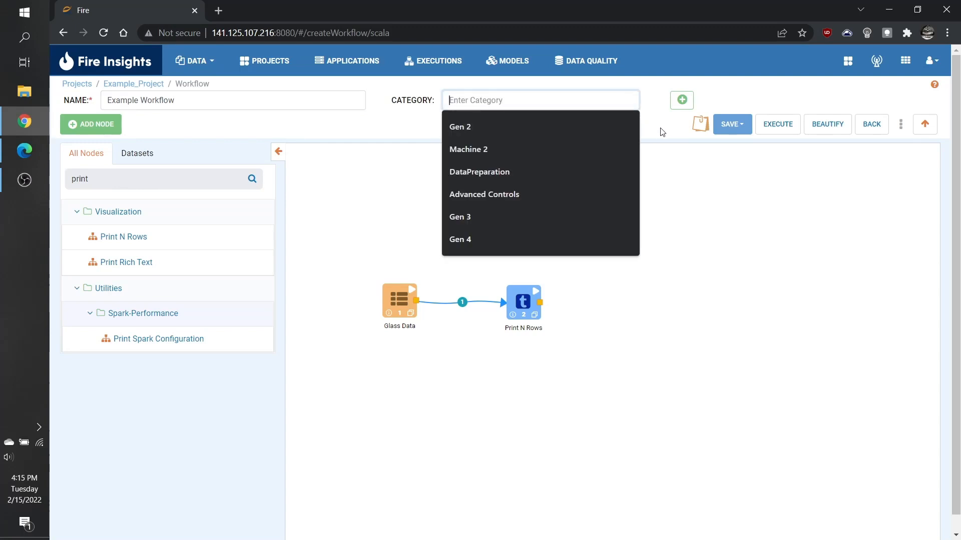
pyautogui.write('Example')
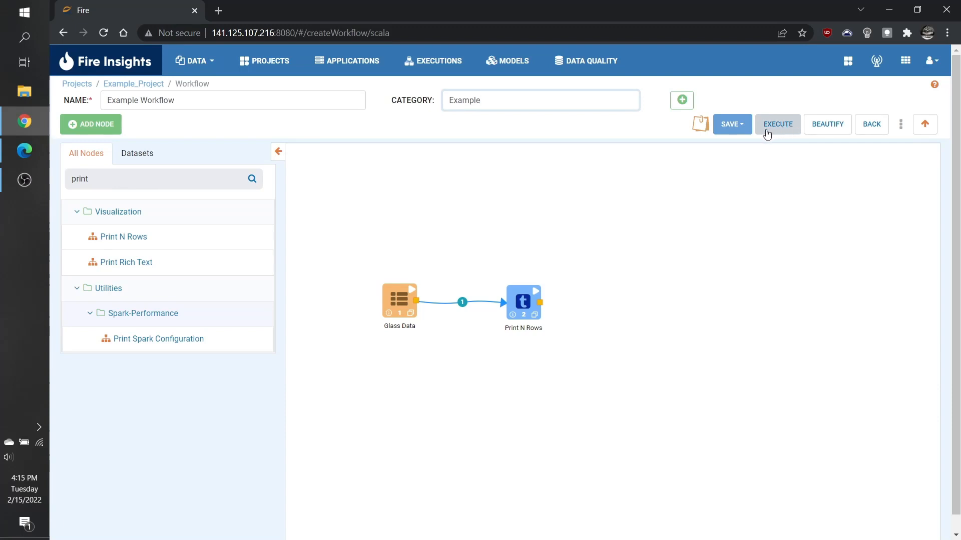
pyautogui.click(731, 131)
# Save Example Workflow twice, dismissing each save-success confirmation.
pyautogui.click(721, 147)
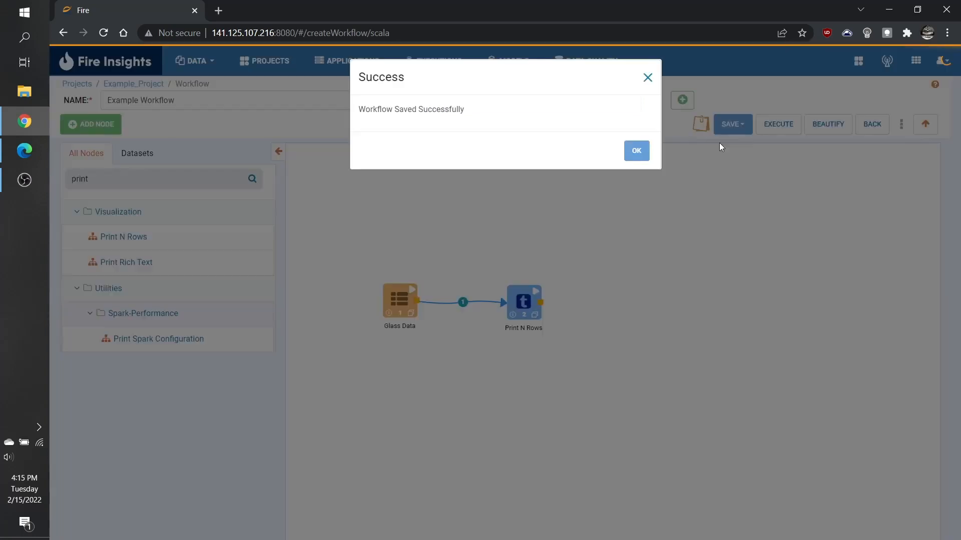
pyautogui.click(634, 151)
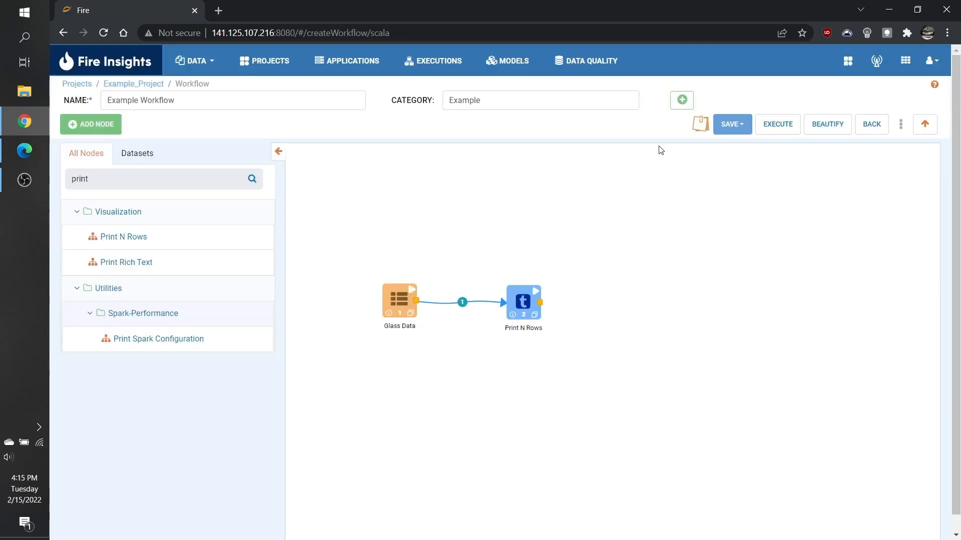
pyautogui.click(778, 133)
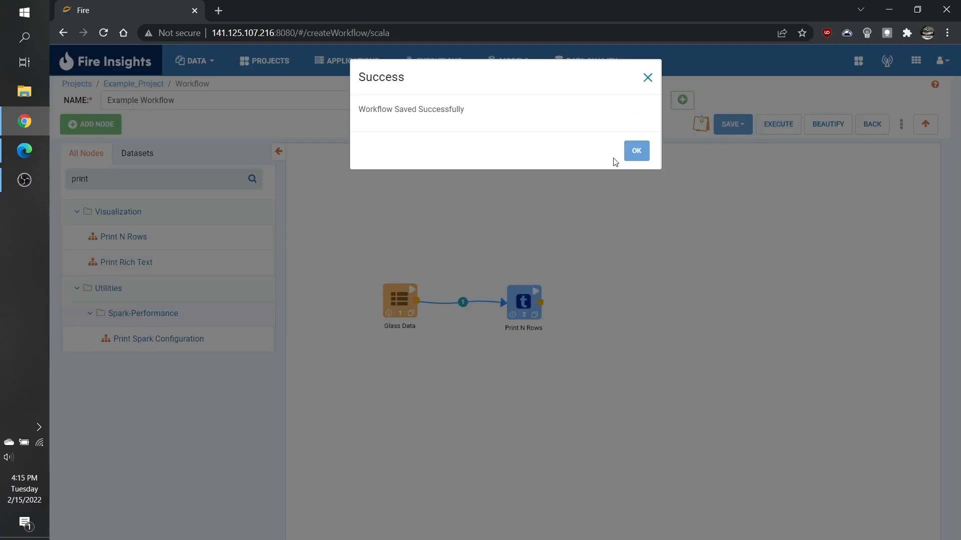
pyautogui.click(636, 152)
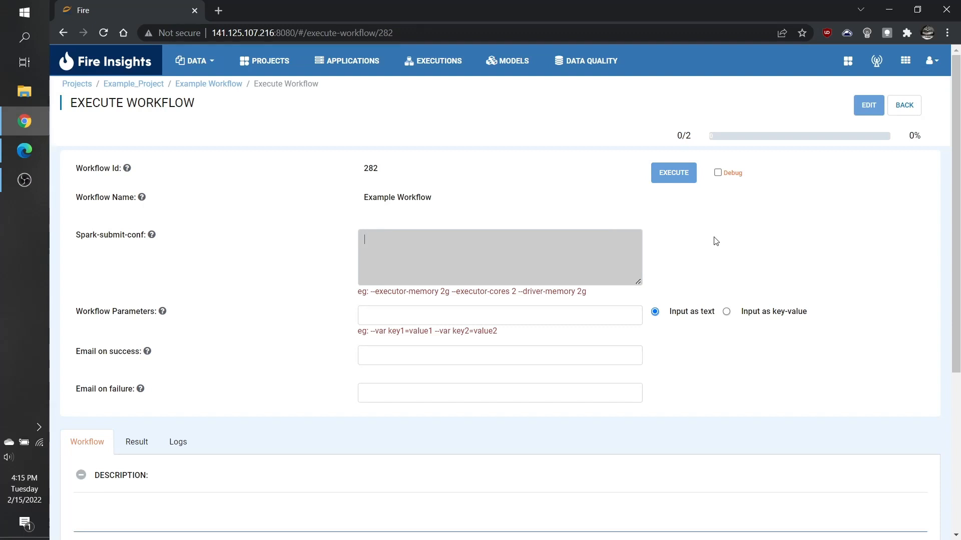
# Execute the workflow with empty parameter and email fields and Debug left off.
pyautogui.click(601, 316)
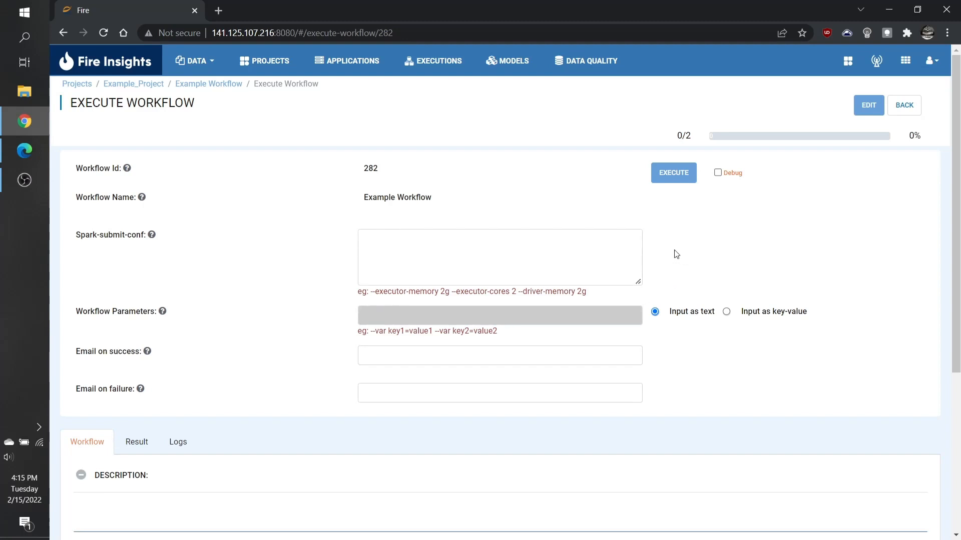
pyautogui.click(608, 351)
pyautogui.click(605, 392)
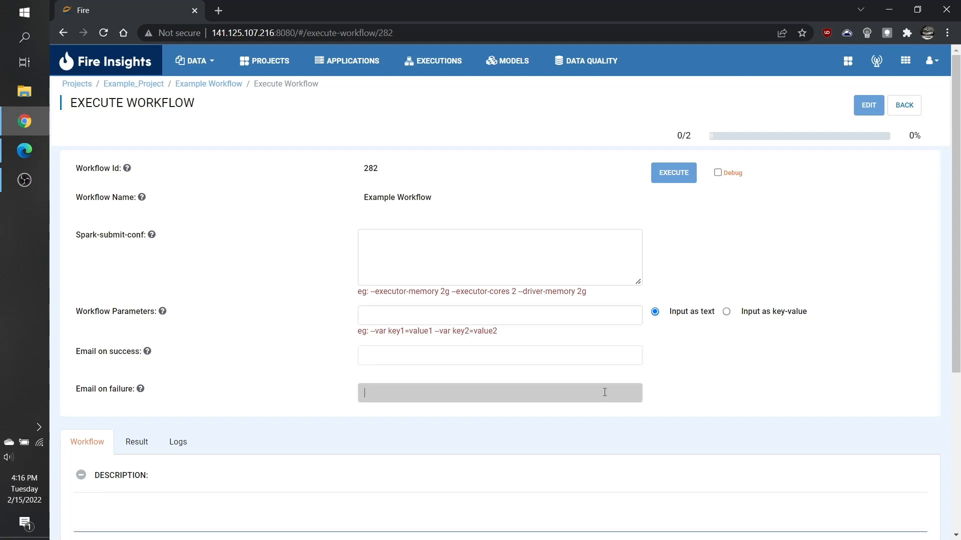
pyautogui.click(603, 351)
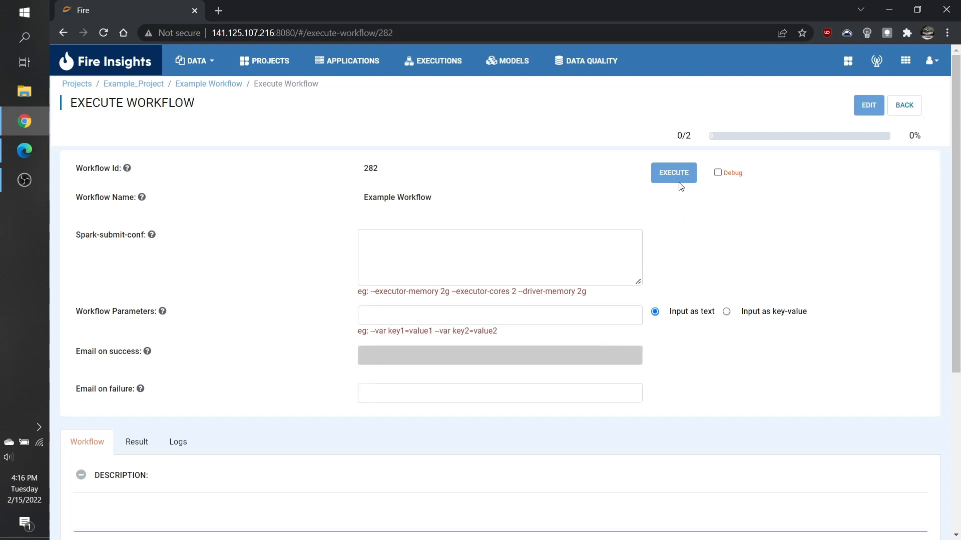
pyautogui.click(719, 174)
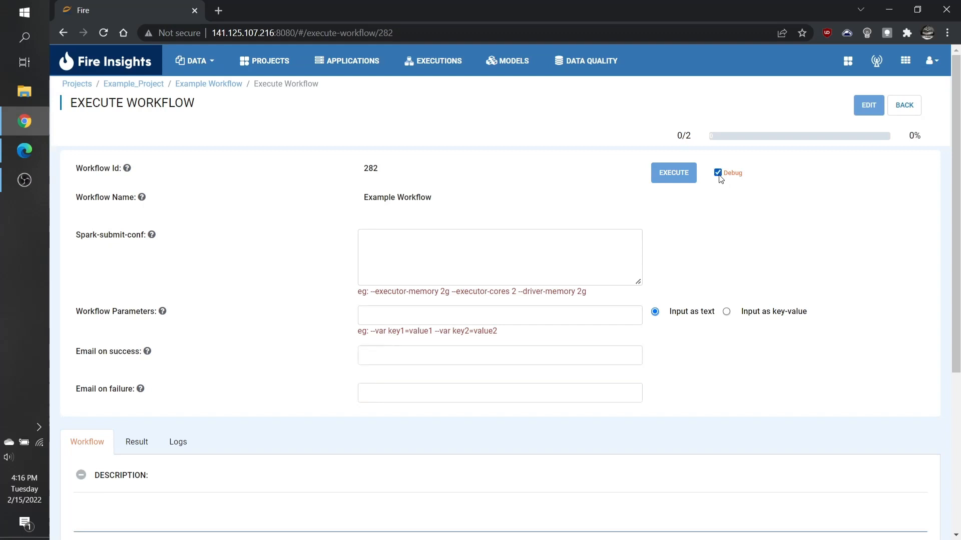
pyautogui.click(718, 174)
pyautogui.click(679, 179)
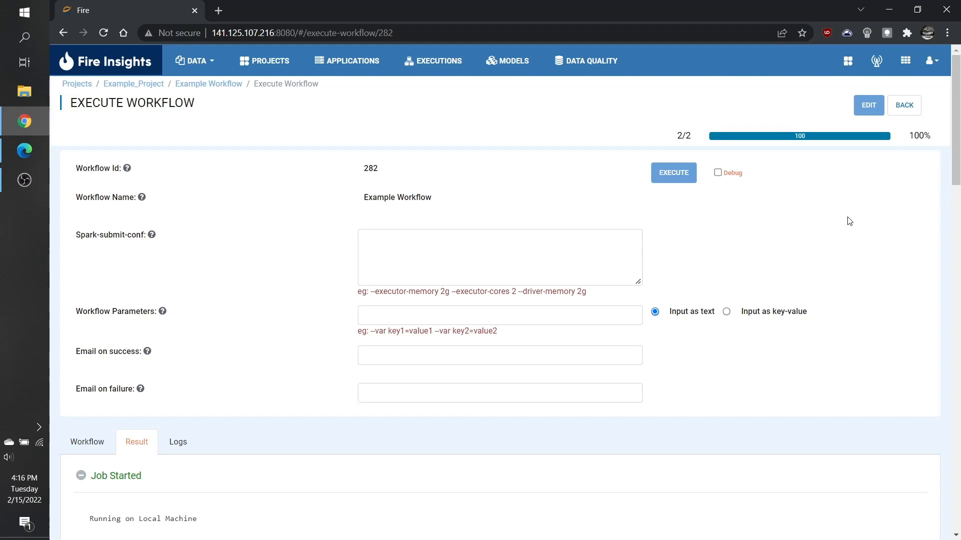
pyautogui.scroll(-12, 849, 221)
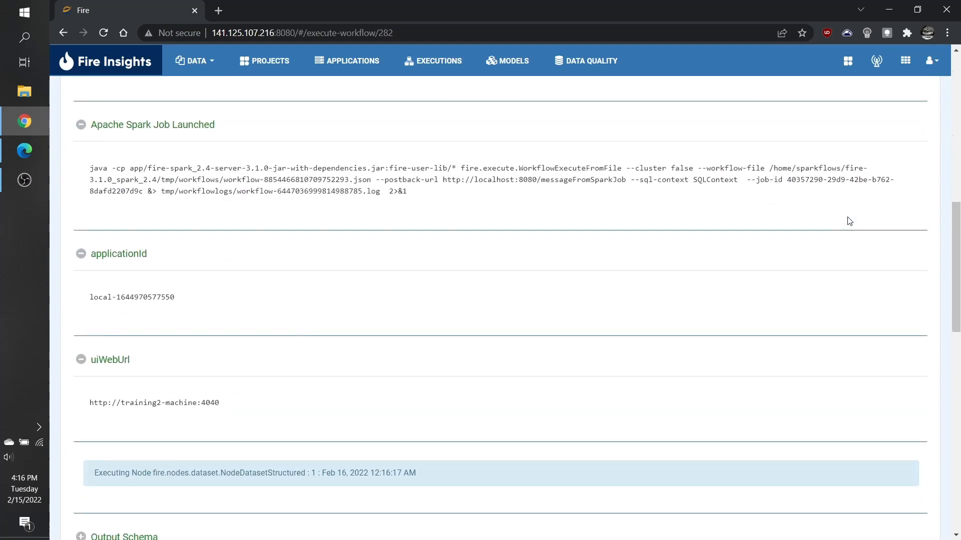
pyautogui.scroll(-5, 849, 221)
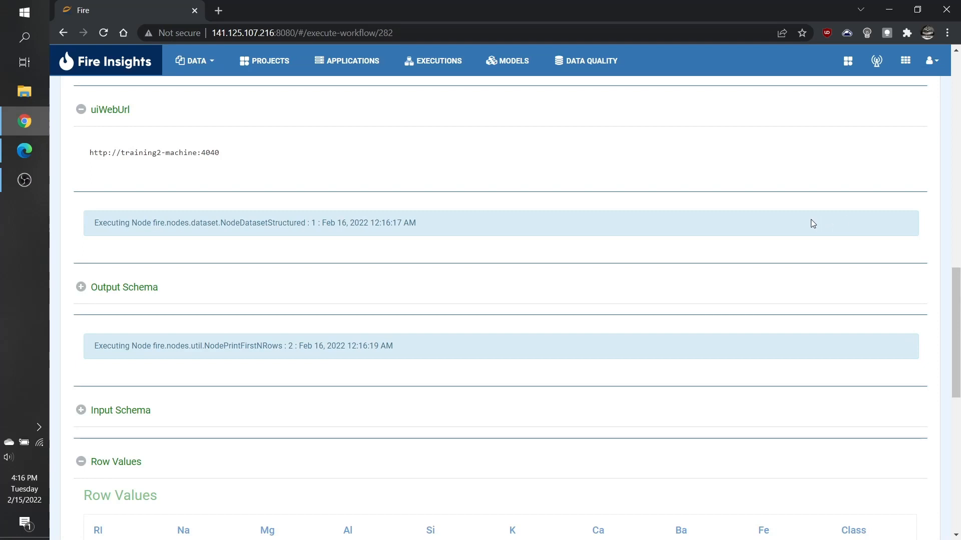
pyautogui.scroll(-7, 812, 224)
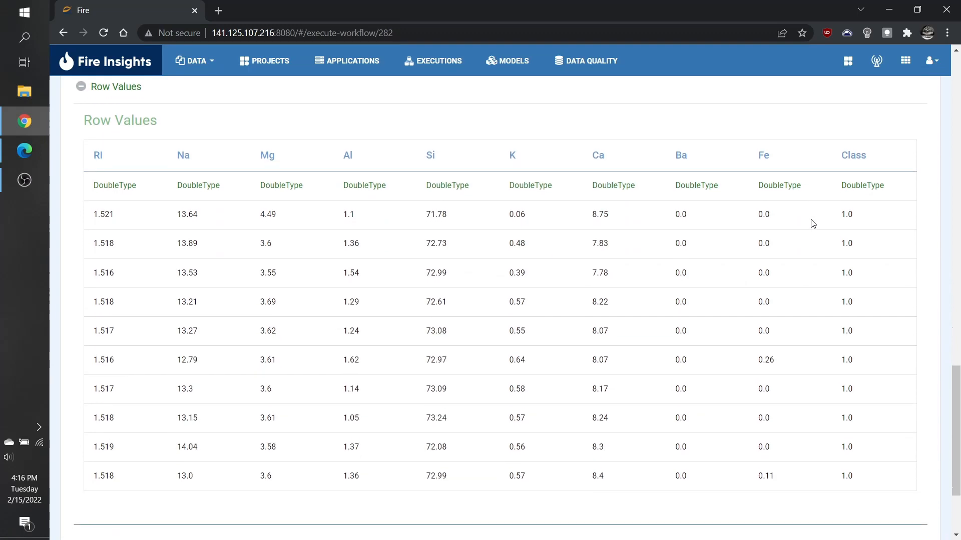
pyautogui.scroll(20, 812, 224)
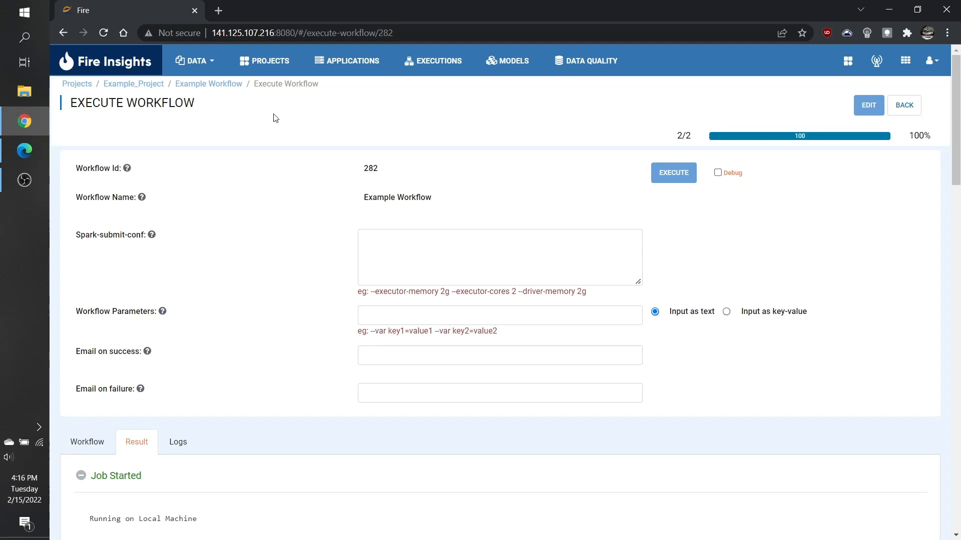
# Return to Example_Project and view its Executions list showing run 221 COMPLETED.
pyautogui.click(142, 85)
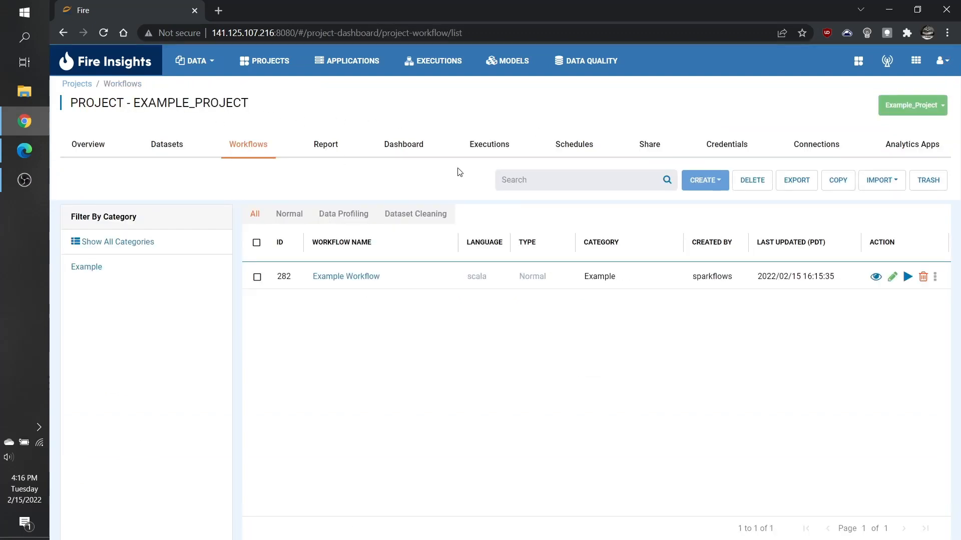
pyautogui.click(488, 152)
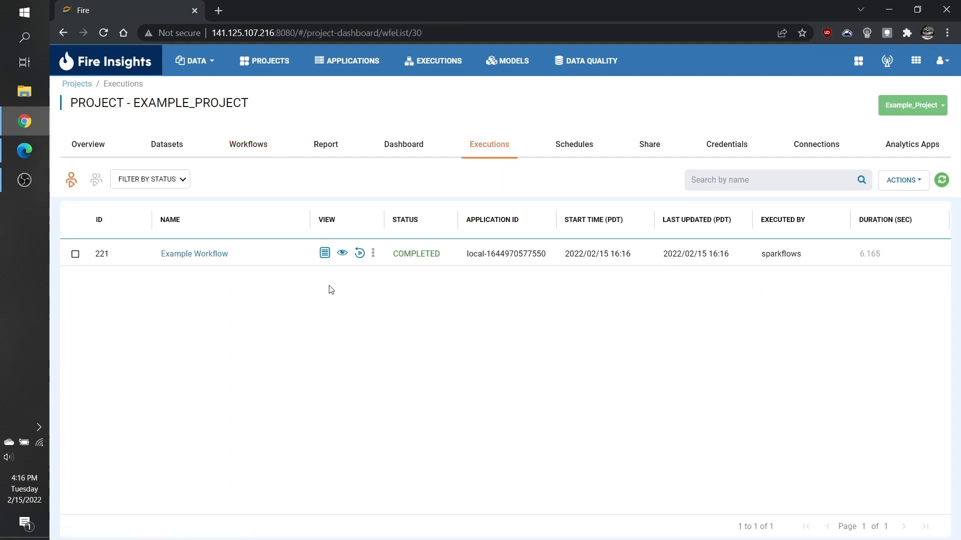